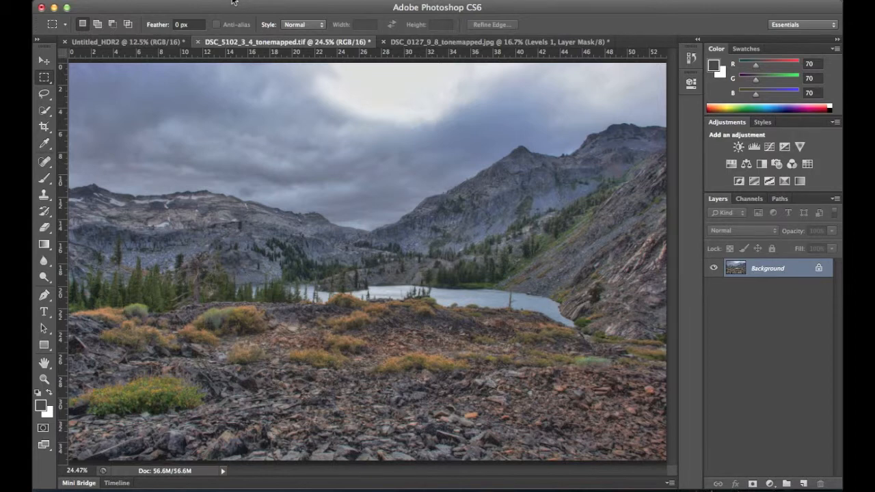
Step: Add a Curves adjustment layer above the Background, keeping the default name, Normal mode and 100% opacity
click(233, 2)
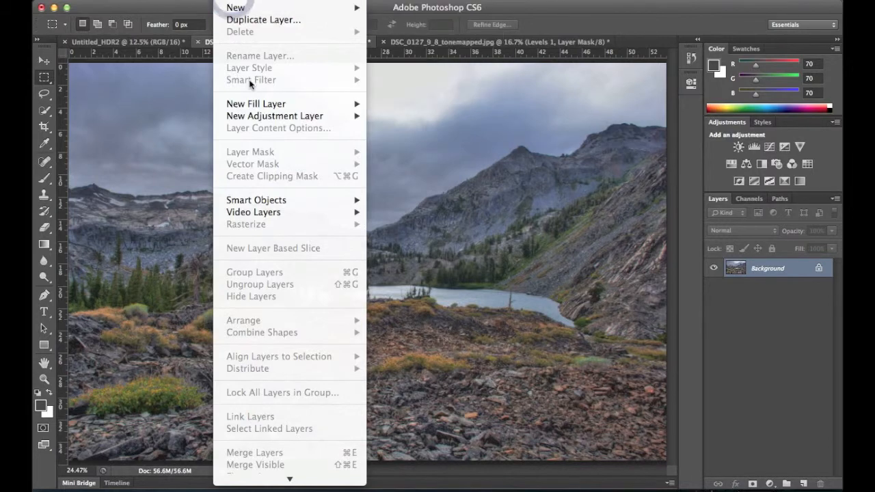
mouse_move(280, 121)
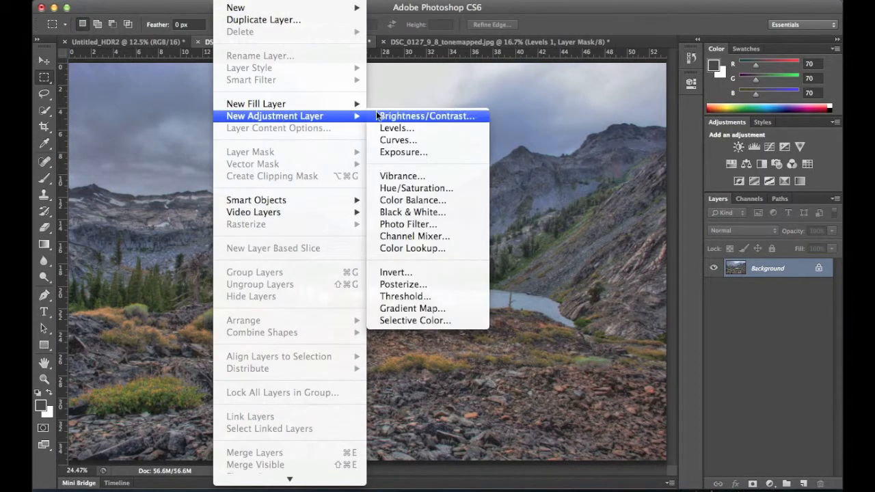
click(400, 144)
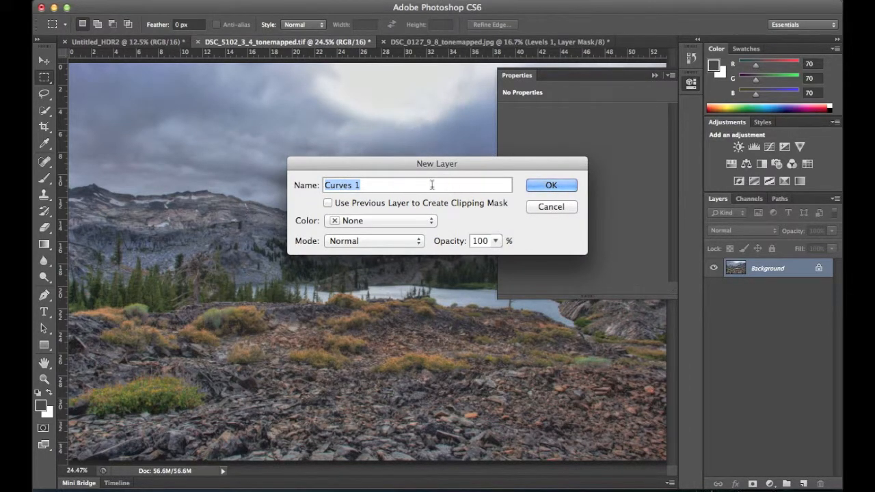
click(551, 187)
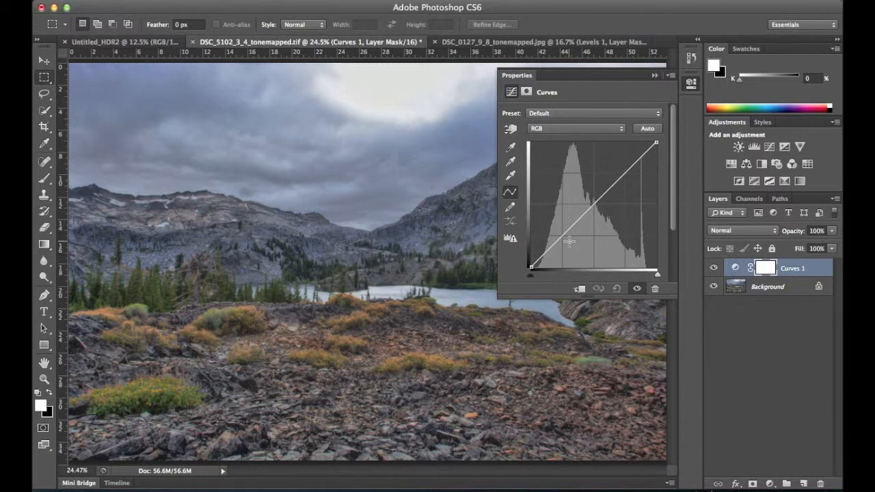
Step: Place three anchor points on the RGB curve: at the midpoint, the upper quarter and the lower quarter
click(595, 203)
click(626, 174)
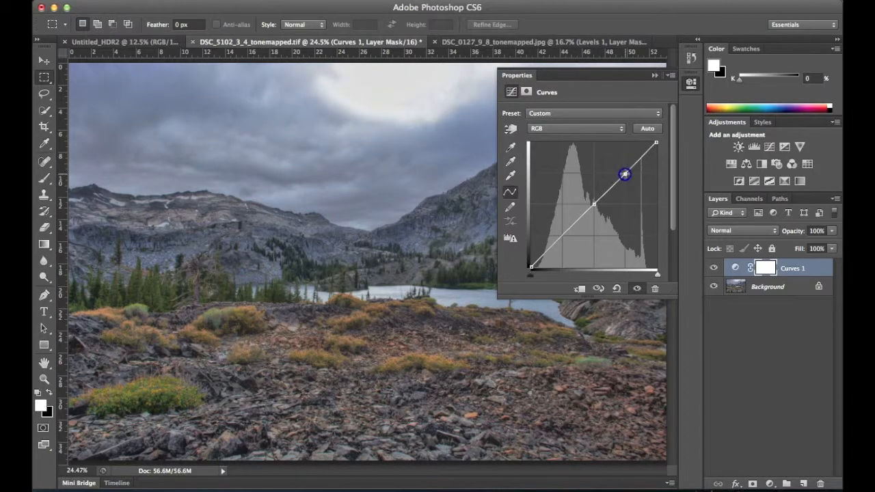
click(562, 236)
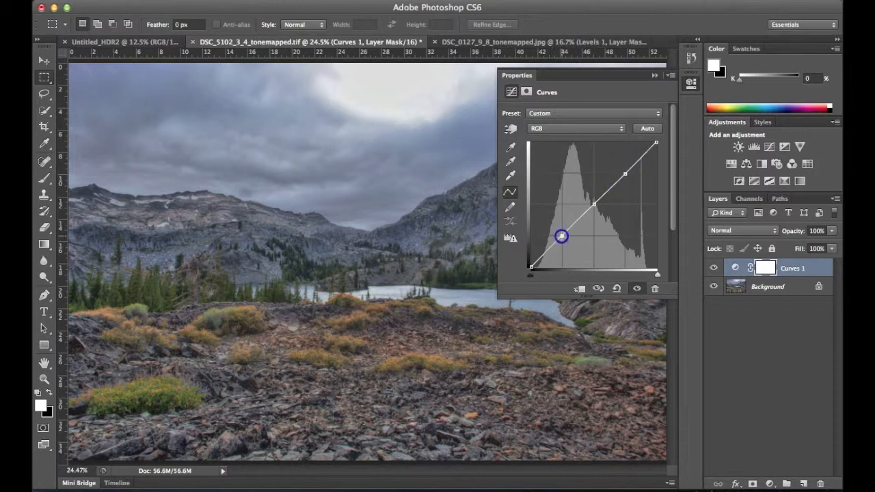
Step: Raise the upper-quarter point of the curve in small increments to brighten the highlights
click(626, 173)
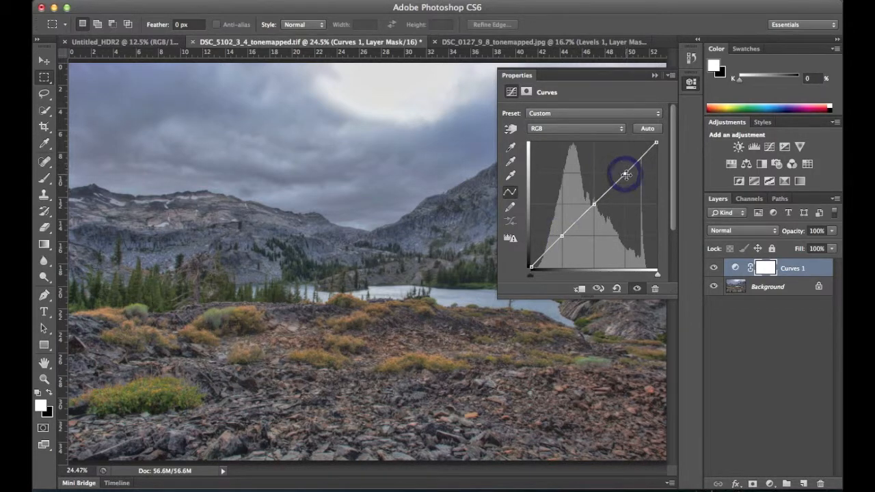
key(Up)
key(Up)
key(Up)
key(Up)
key(Up)
key(Up)
key(Up)
key(Up)
key(Up)
key(Up)
key(Up)
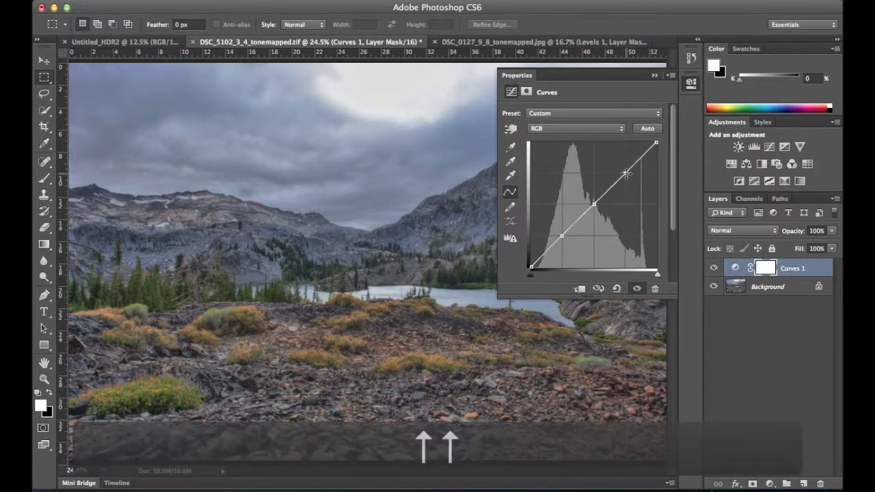
key(Up)
key(Up)
key(Up)
key(Up)
key(Up)
key(Up)
key(Up)
key(Up)
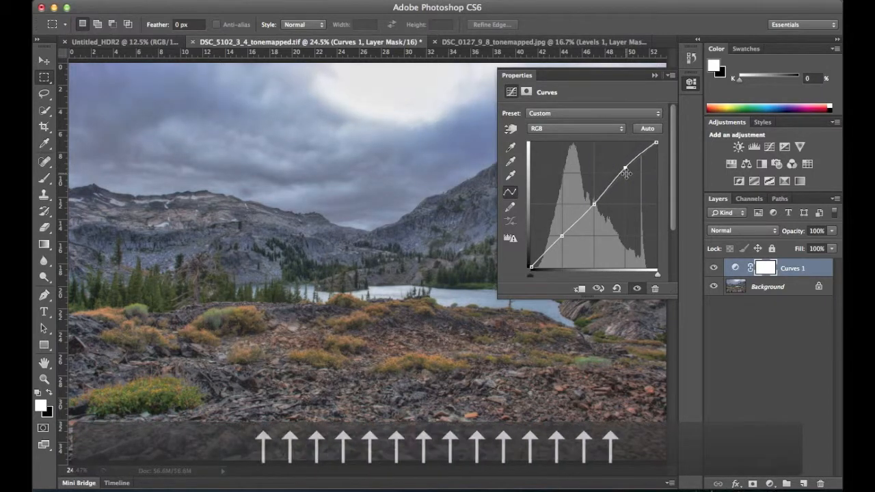
key(Up)
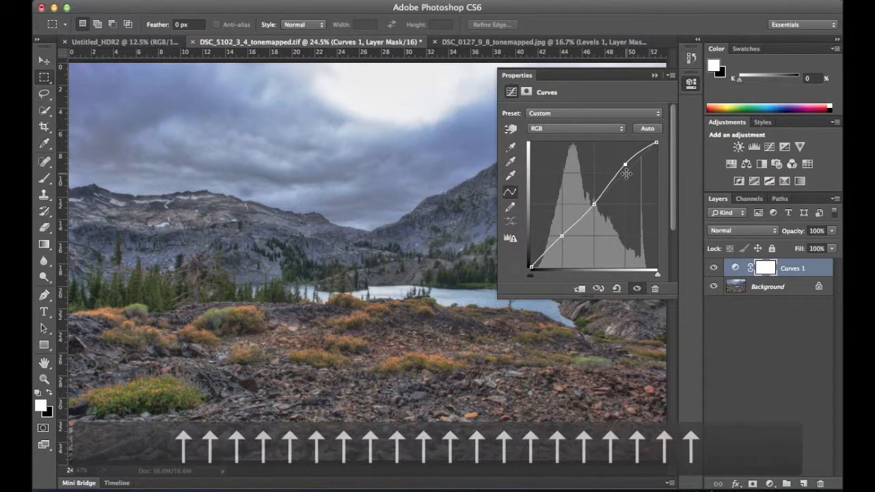
Step: Lower the lower-quarter point of the curve in small increments to darken the shadows and form an S-curve
click(561, 236)
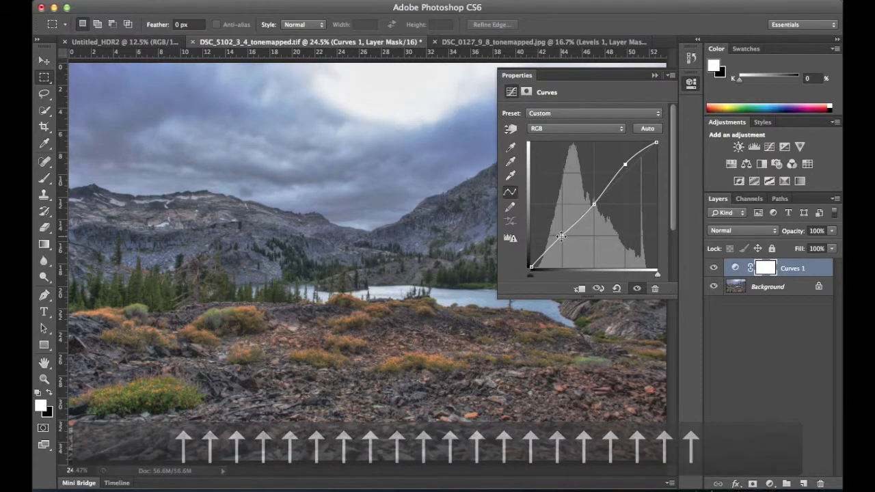
key(Down)
key(Down)
key(Down)
key(Down)
key(Down)
key(Down)
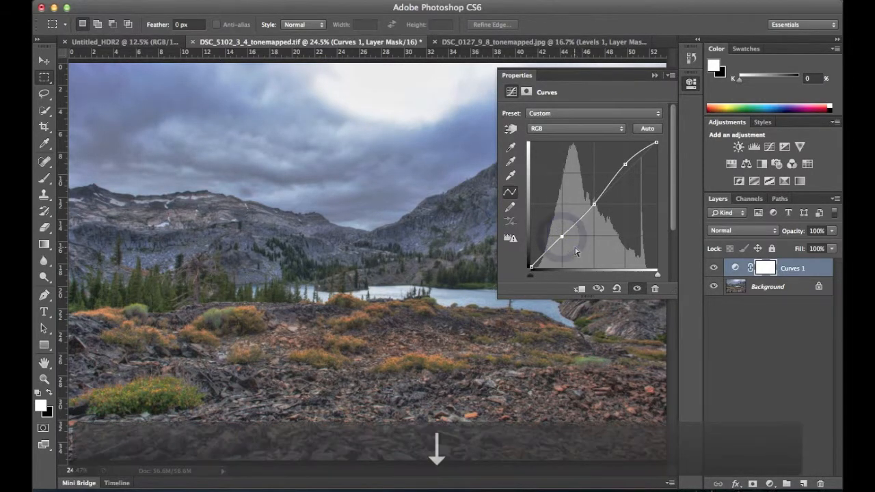
key(Down)
key(Down)
key(Down)
key(Down)
key(Down)
key(Down)
key(Down)
key(Down)
key(Down)
key(Down)
key(Down)
key(Down)
key(Down)
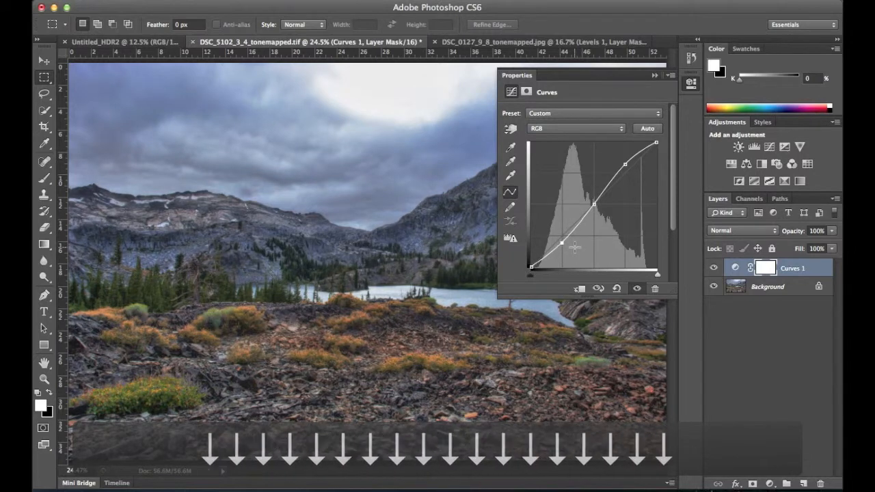
key(Down)
key(Down)
key(Down)
key(Down)
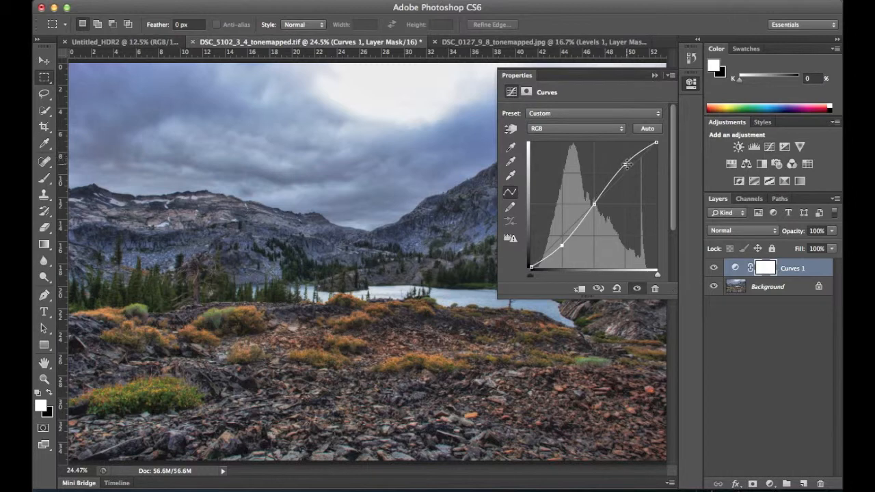
Step: Move the highlight point of the curve slightly further up and close the curve settings
mouse_move(625, 163)
mouse_down()
mouse_move(613, 146)
mouse_move(575, 149)
mouse_move(628, 161)
mouse_up()
click(655, 76)
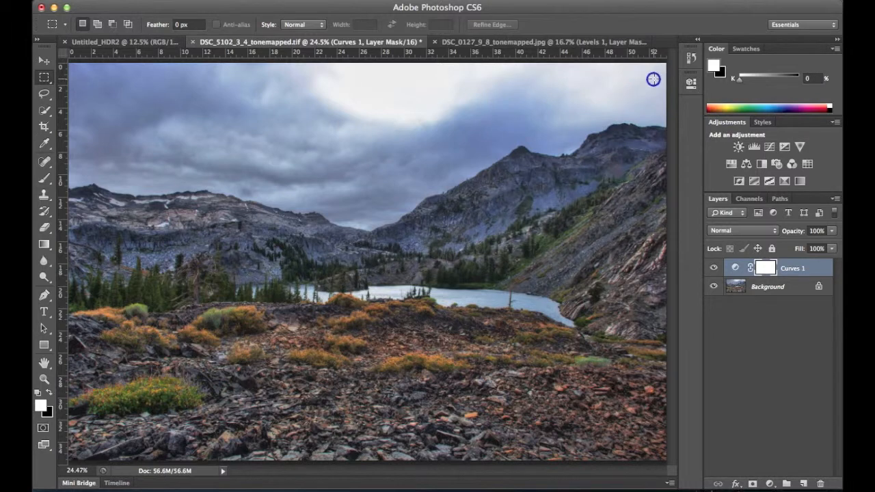
Step: Compare the photo with the Curves adjustment layer hidden and shown, and reopen the layer's curve settings
click(714, 271)
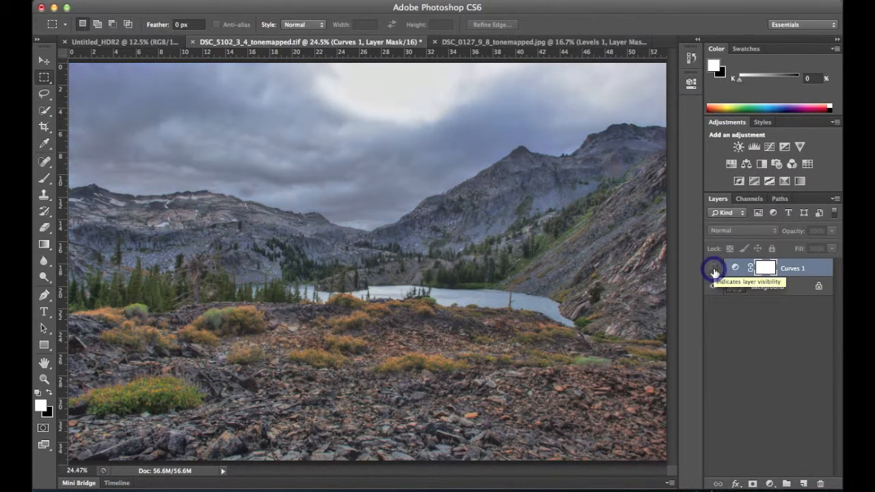
click(714, 270)
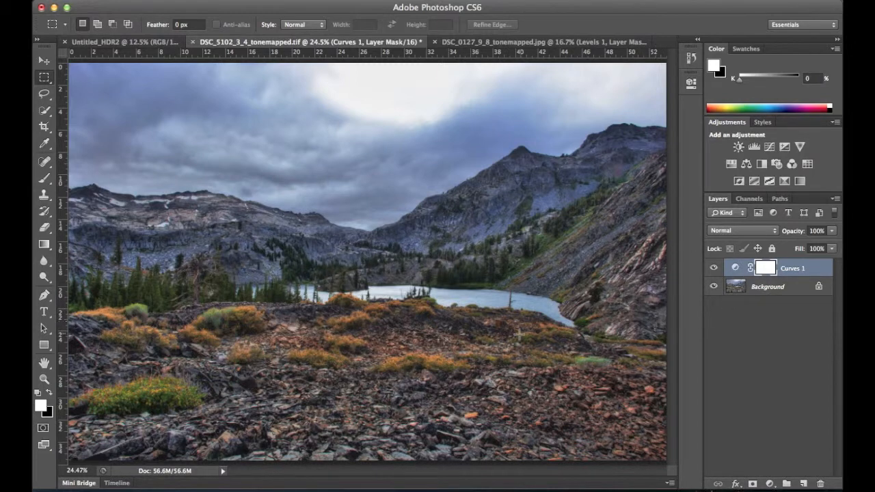
double_click(736, 268)
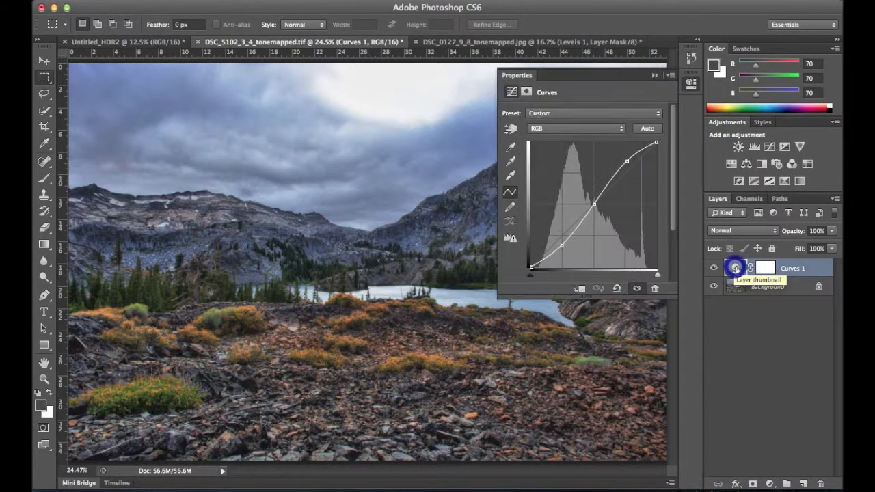